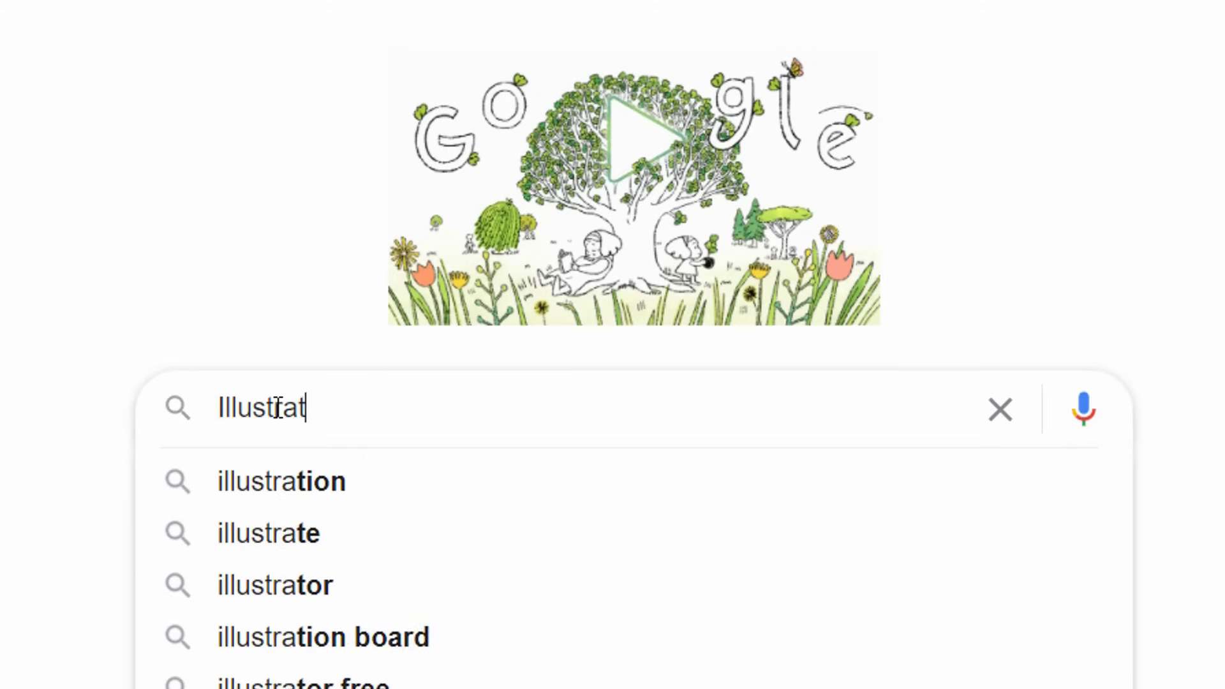
Finish the search term 'illustrations' and run the search
type("ions")
key("Return")
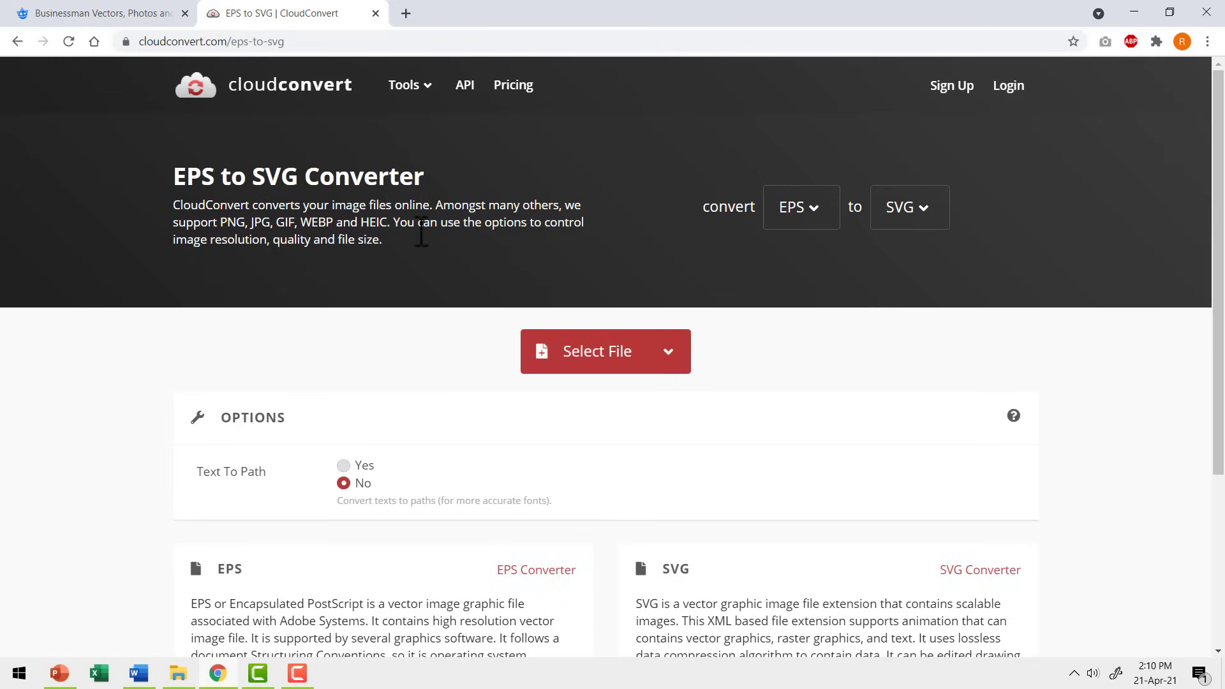
Choose Select File on the EPS to SVG page and open the desktop's Illustration folder
left_click(622, 369)
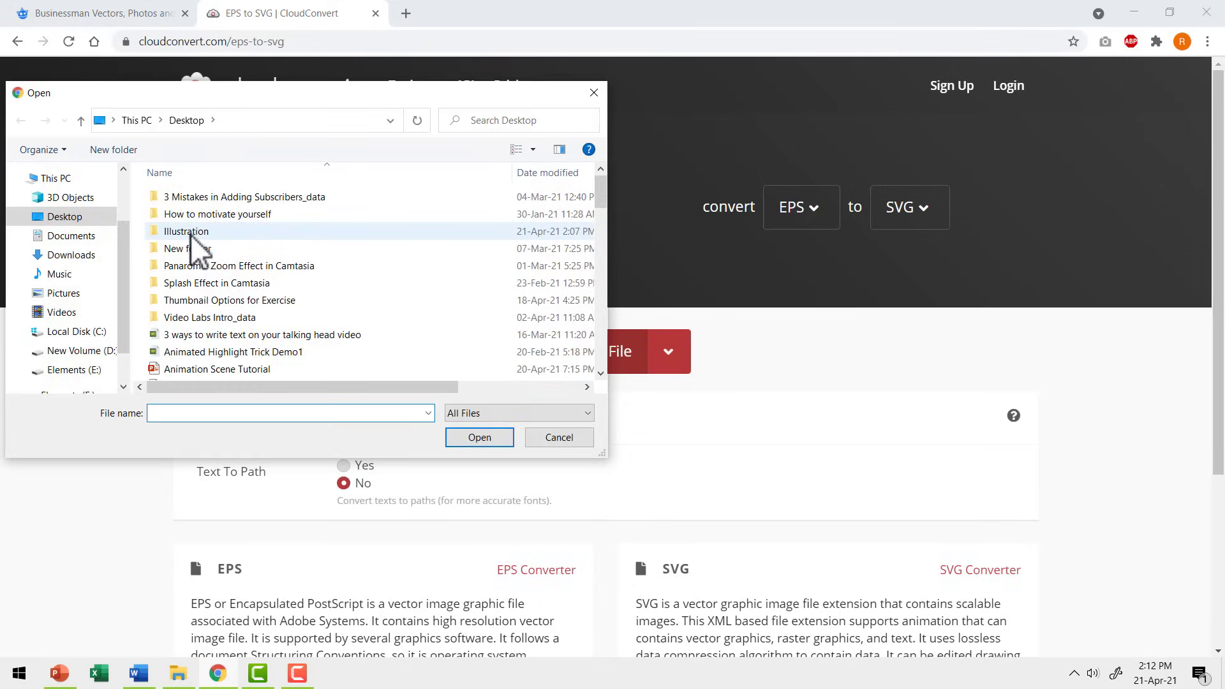
left_click(190, 234)
double_click(190, 233)
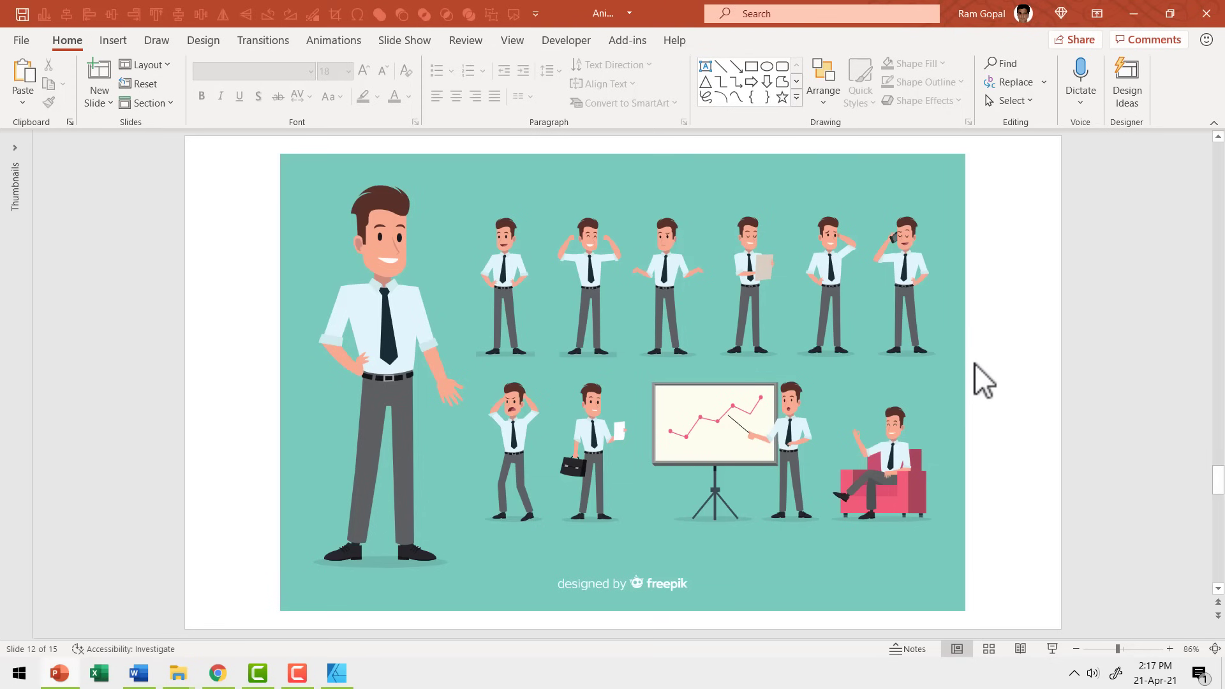
Ungroup the businessman illustration into its separate pieces
right_click(944, 338)
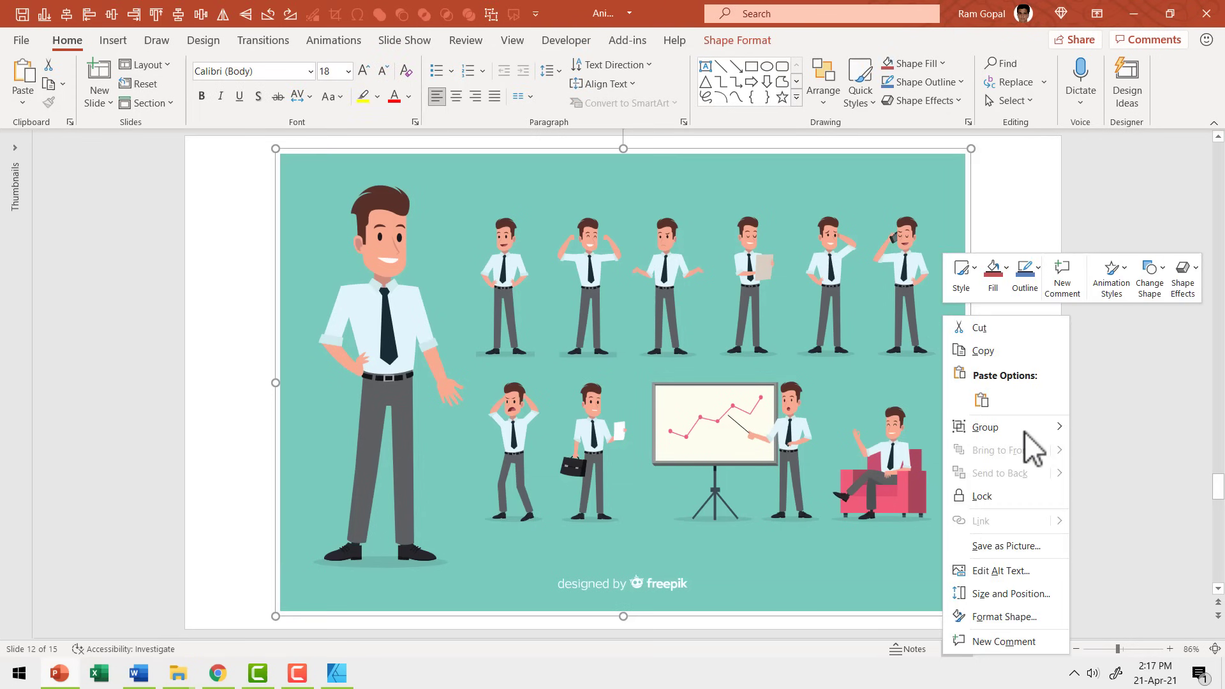
mouse_move(1029, 430)
left_click(1110, 476)
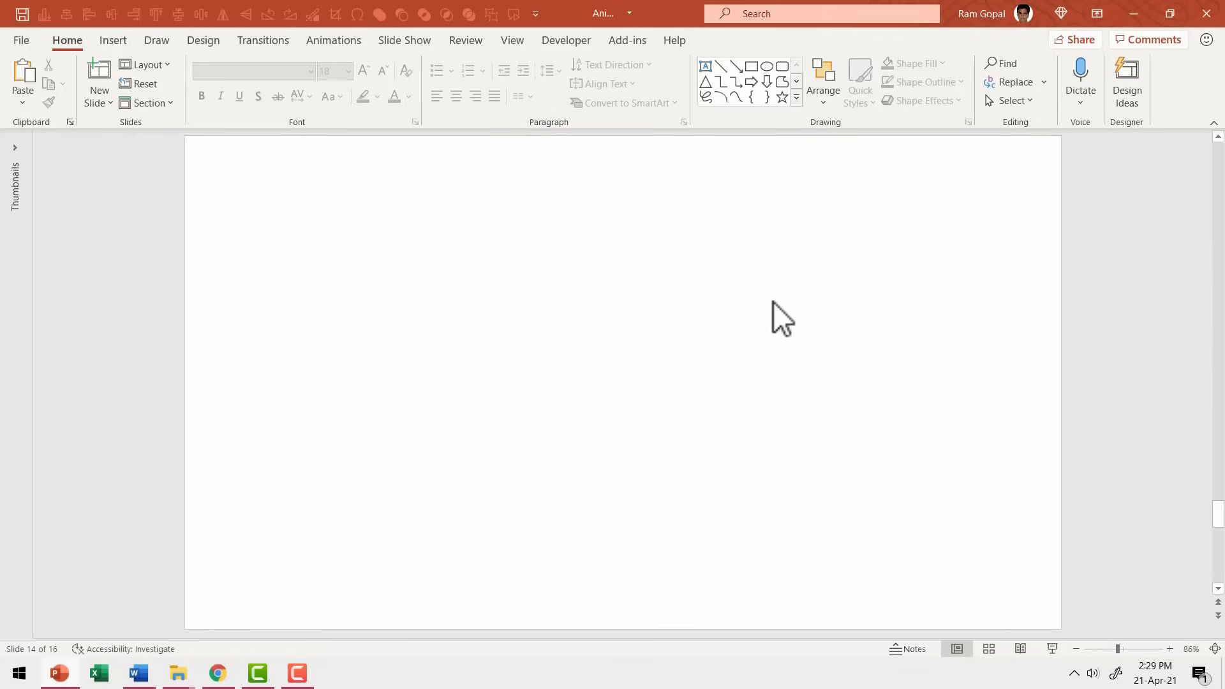
Give the blank slide a solid teal background
right_click(773, 301)
left_click(849, 461)
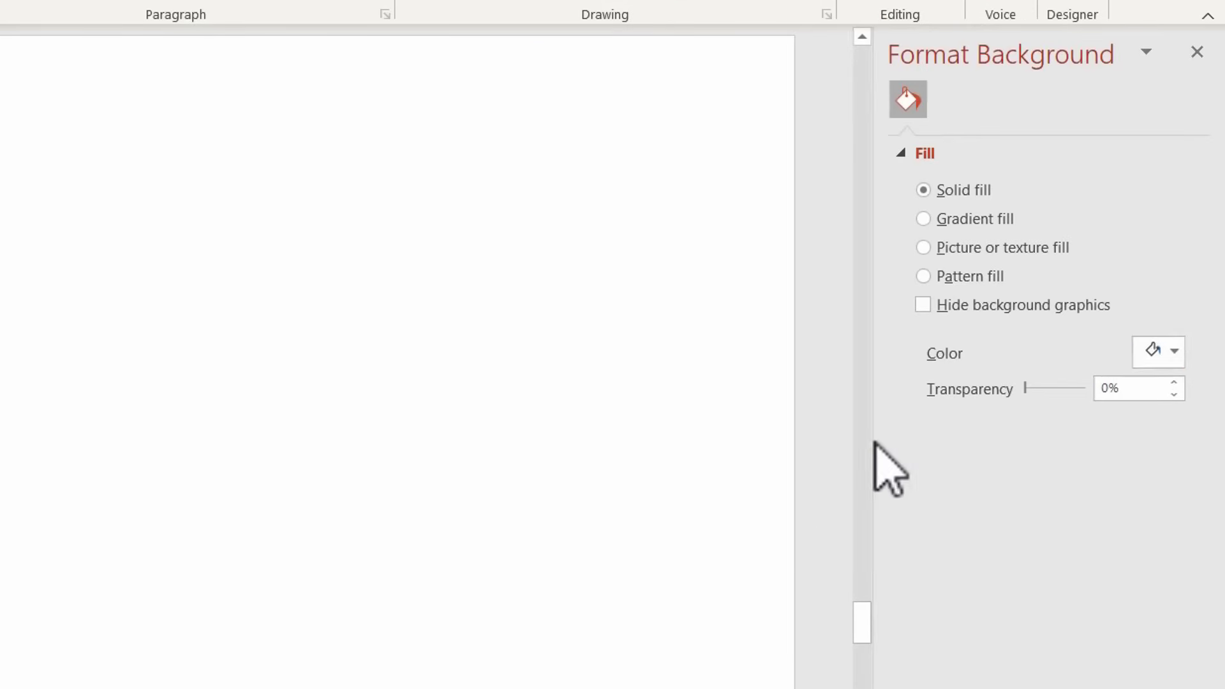
left_click(1155, 353)
left_click(1195, 541)
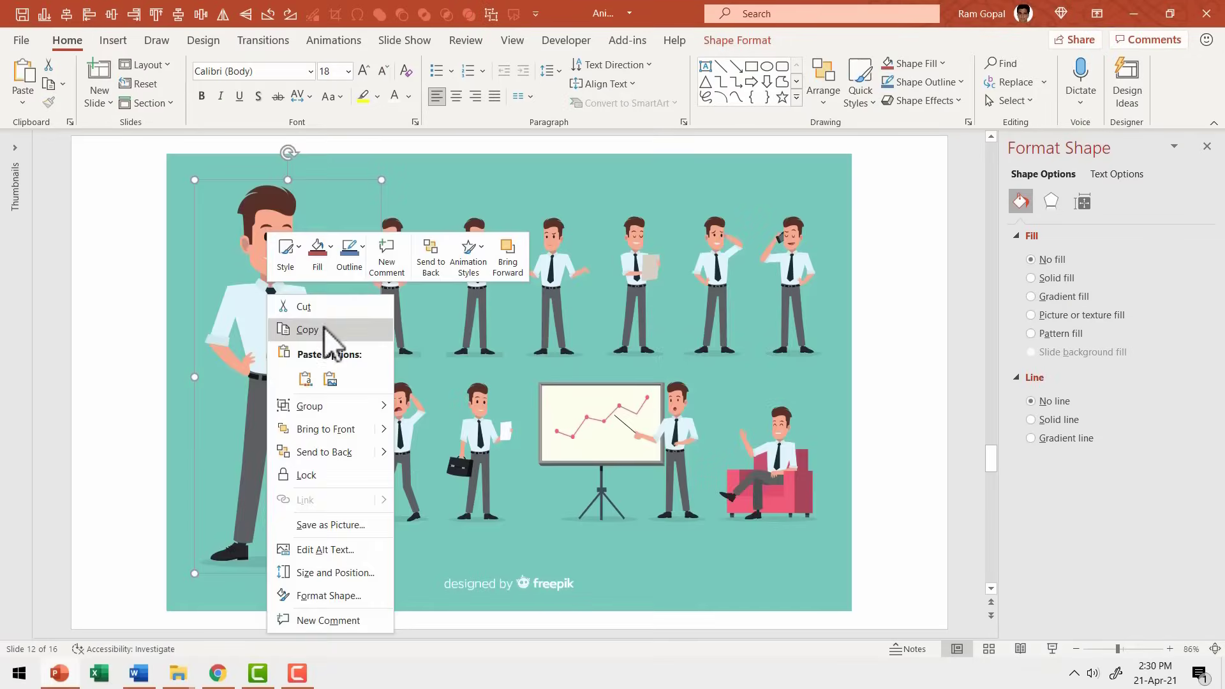
Paste the large George figure onto the Meet George slide and apply Fly In
key("Escape")
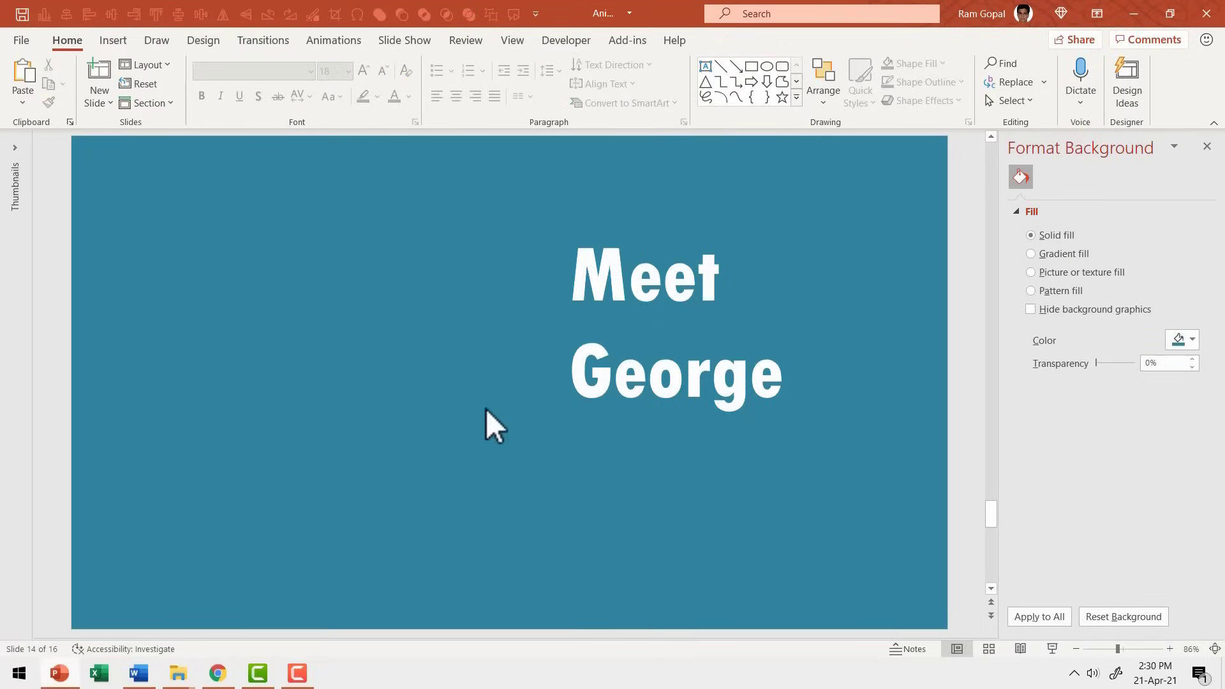
right_click(485, 409)
left_click(518, 462)
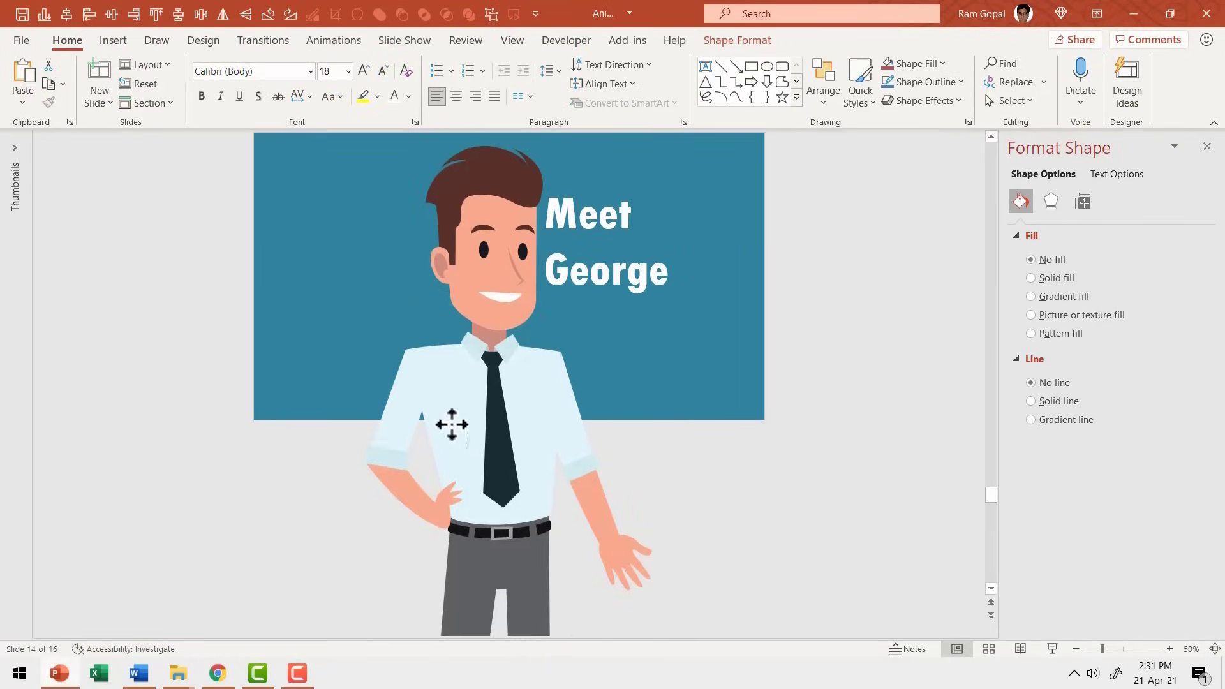
left_click(333, 41)
left_click(284, 95)
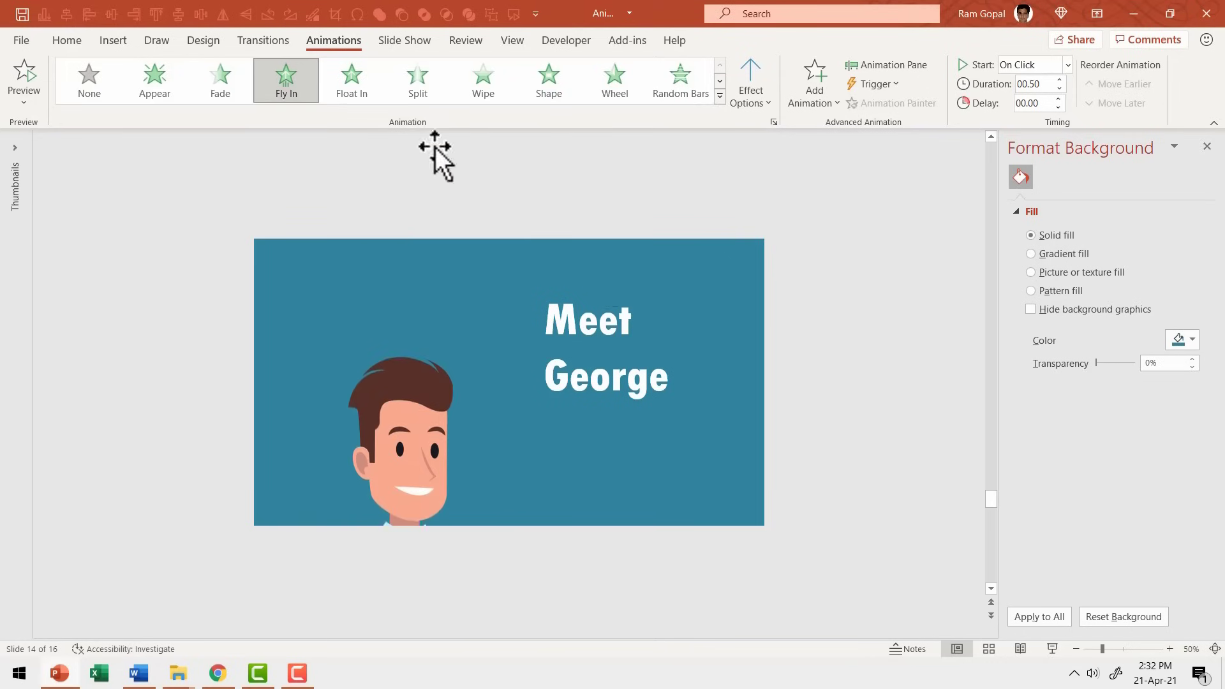
Add a bounce at the end of George's Fly In animation
left_click(887, 64)
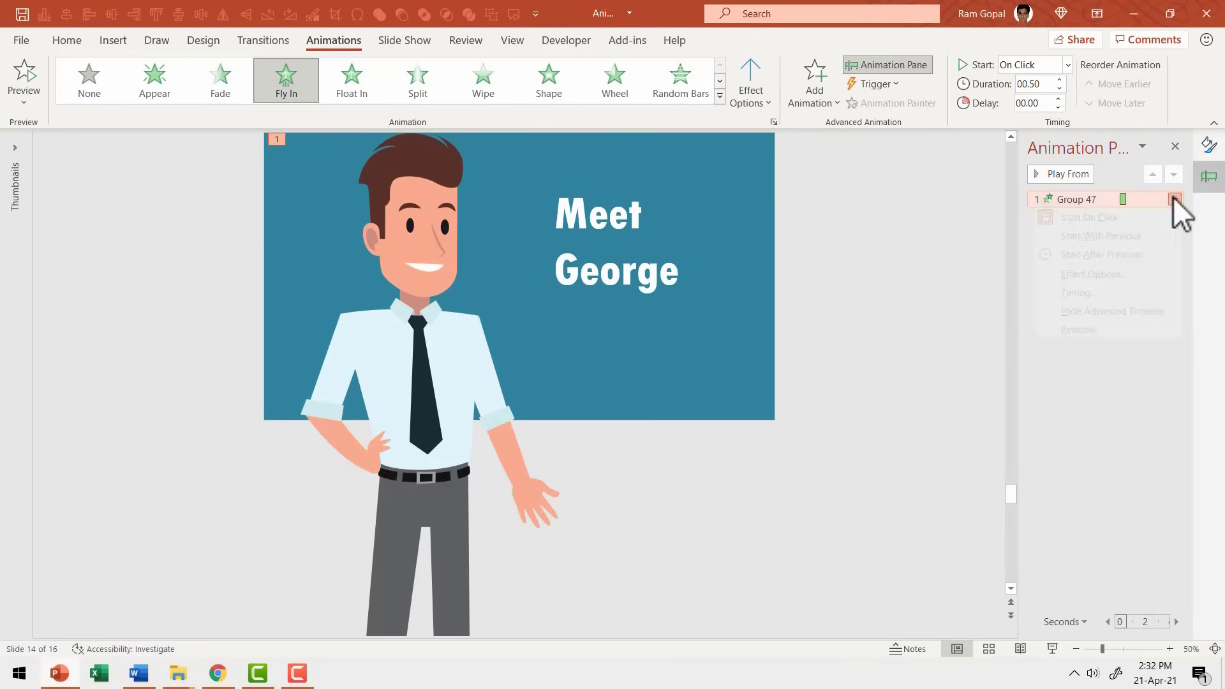
left_click(1175, 199)
left_click(1116, 274)
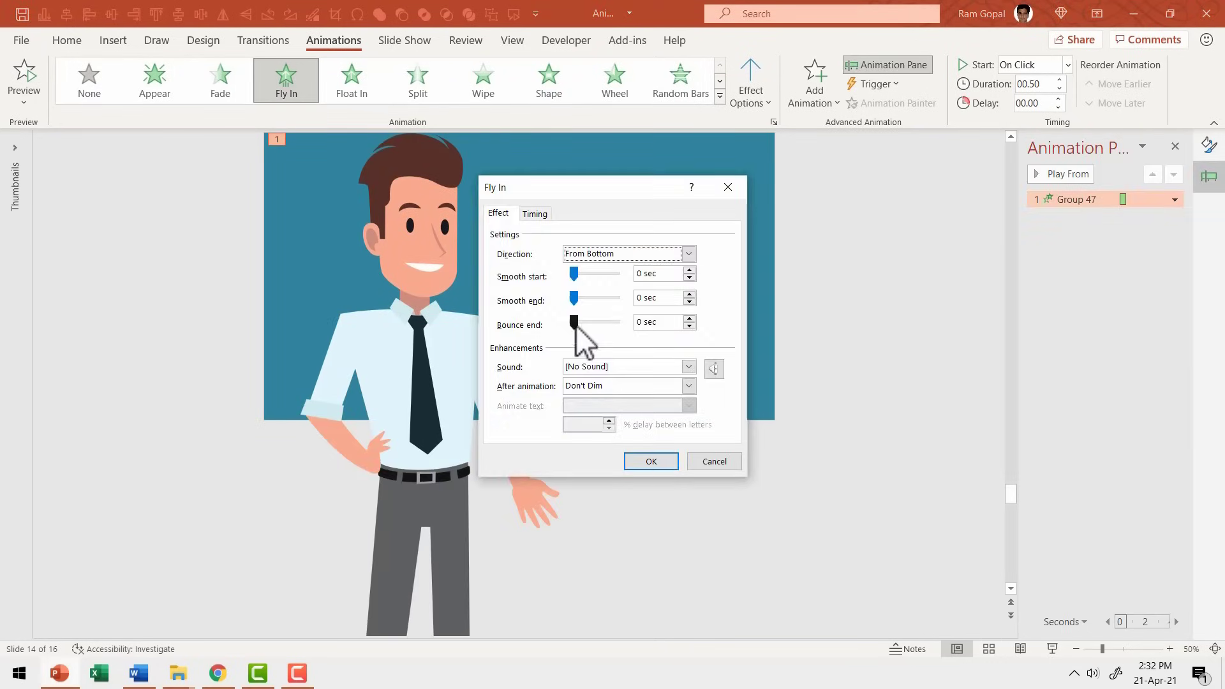
left_click_drag(595, 325, 599, 327)
left_click(652, 461)
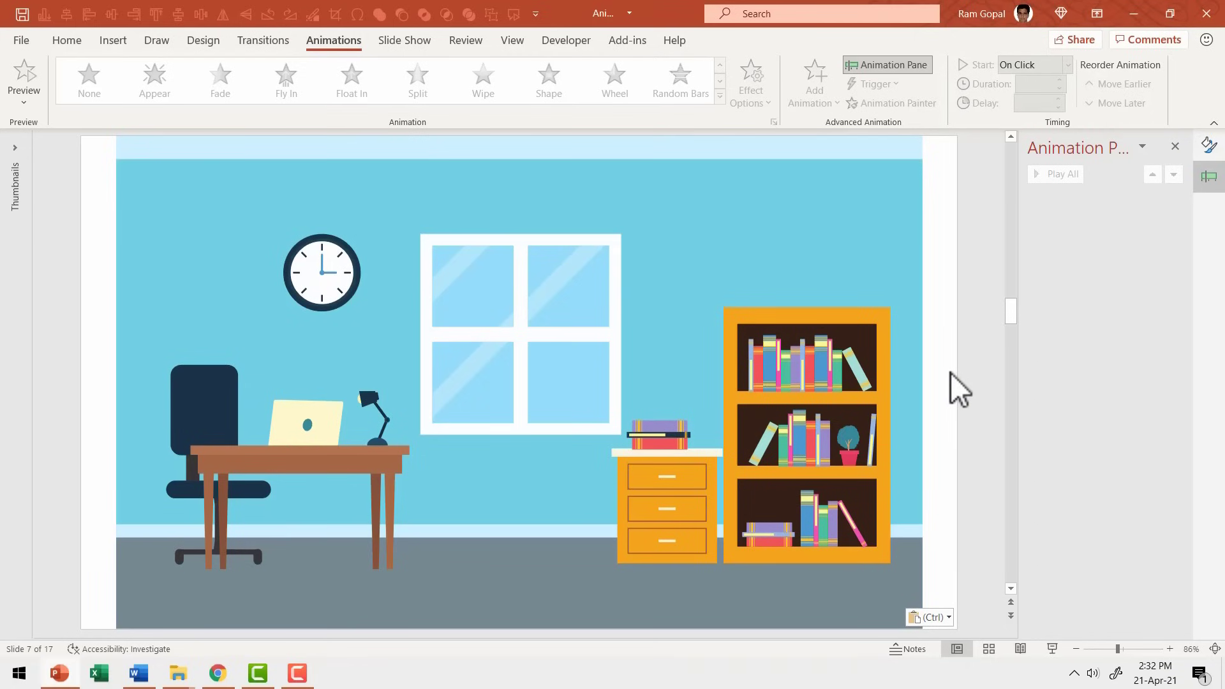
left_click(603, 292)
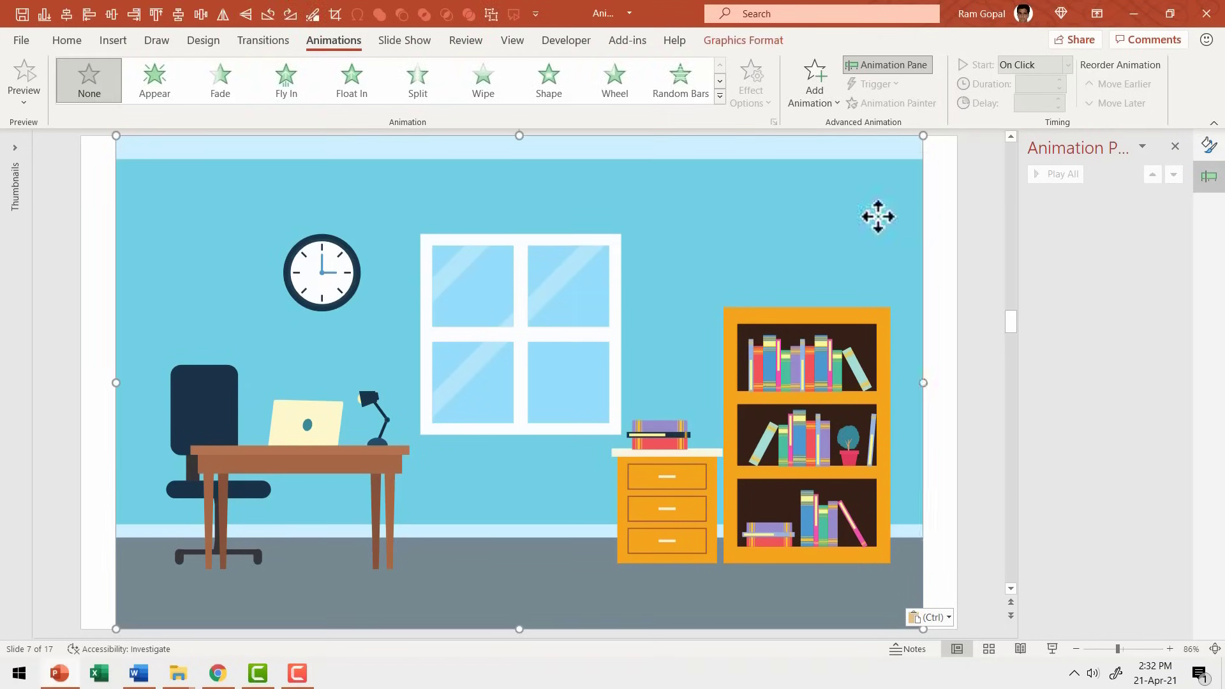
right_click(876, 213)
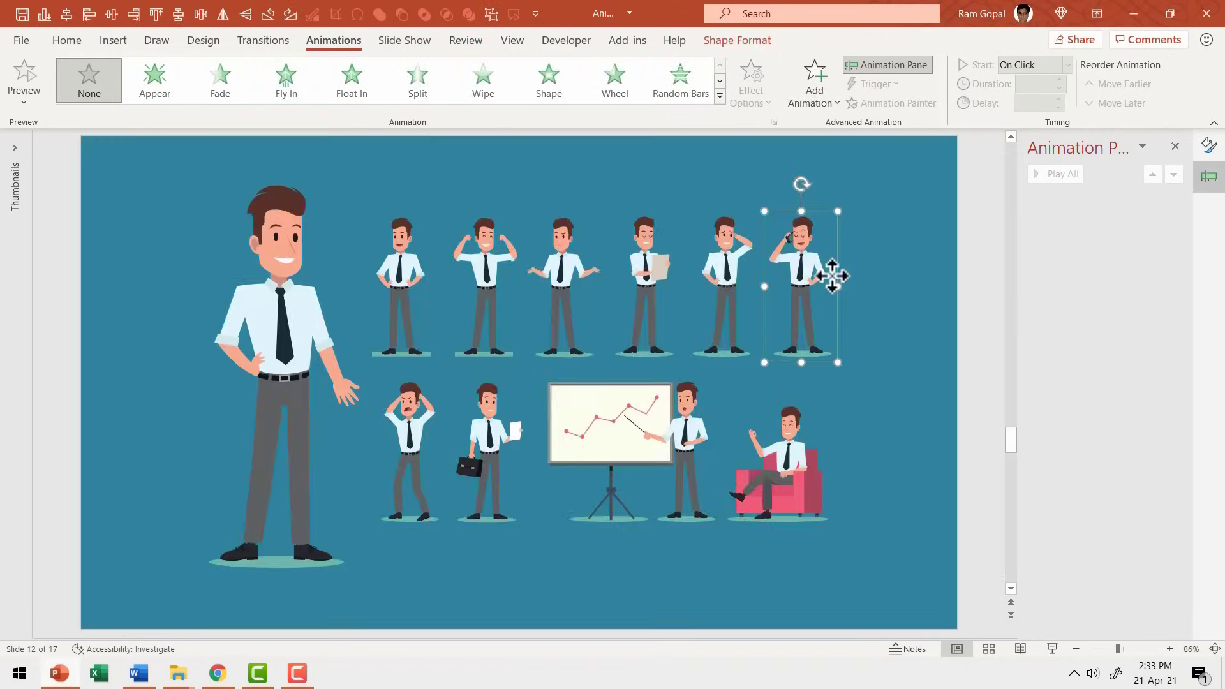
right_click(832, 275)
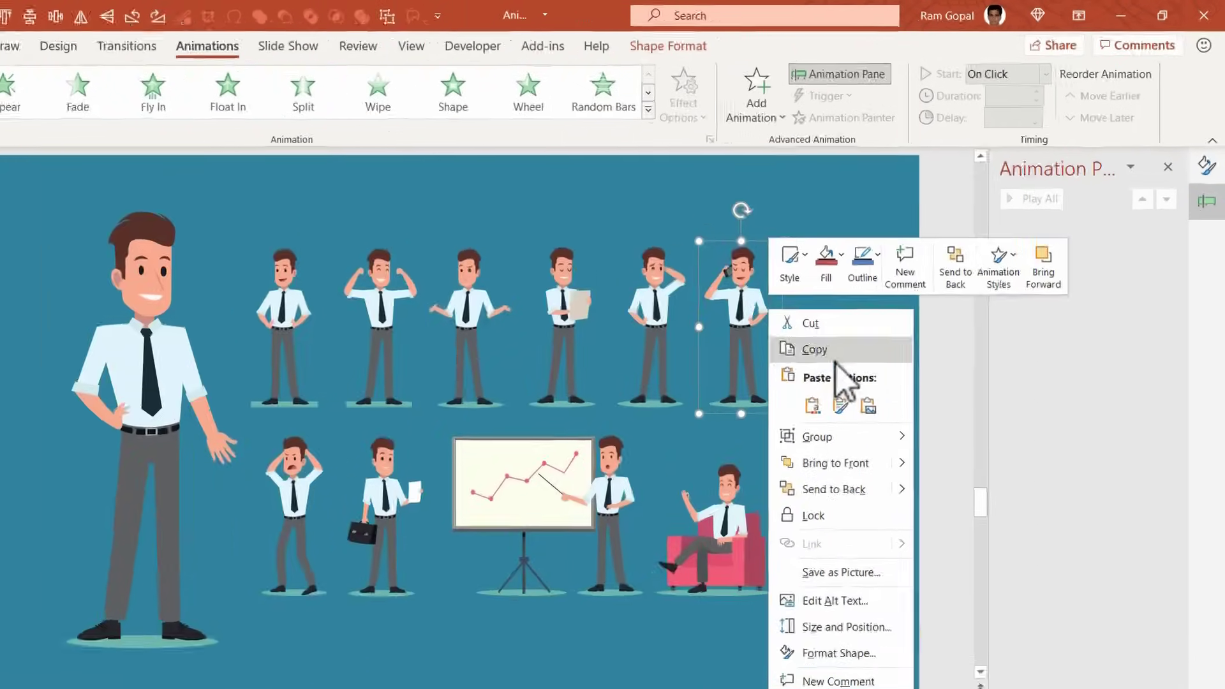
key("Escape")
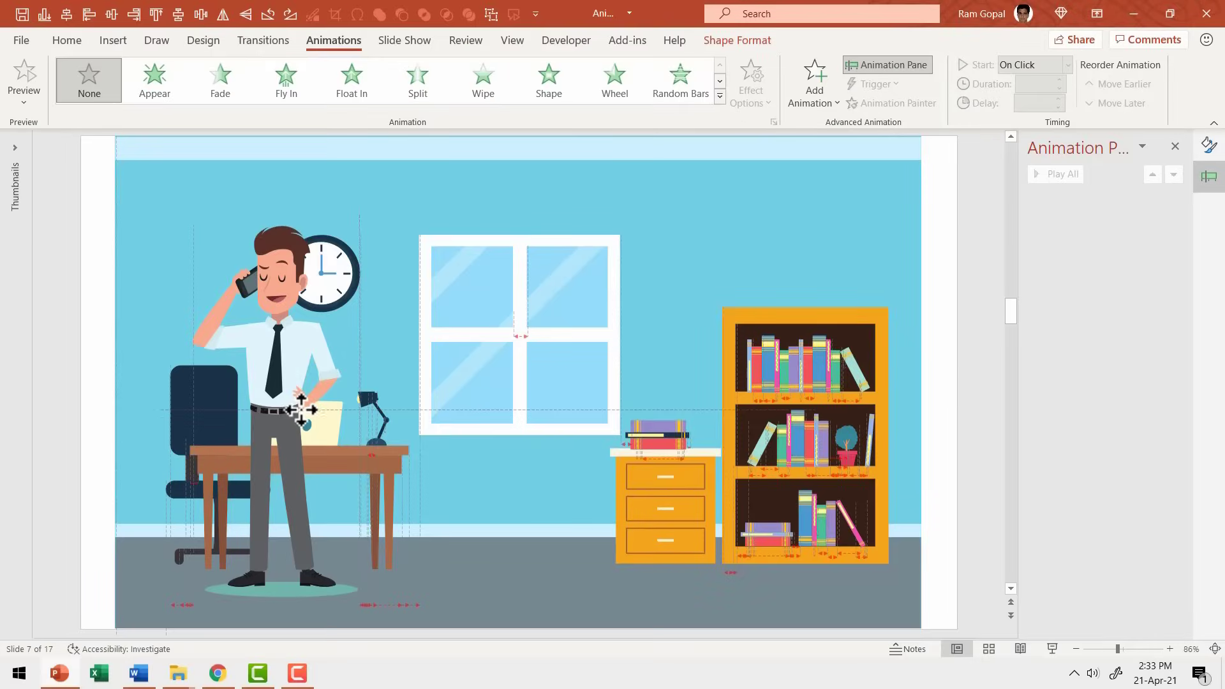
Move George into the office, shift the desk and chair left, and nudge the bookcase right
left_click_drag(344, 415, 374, 413)
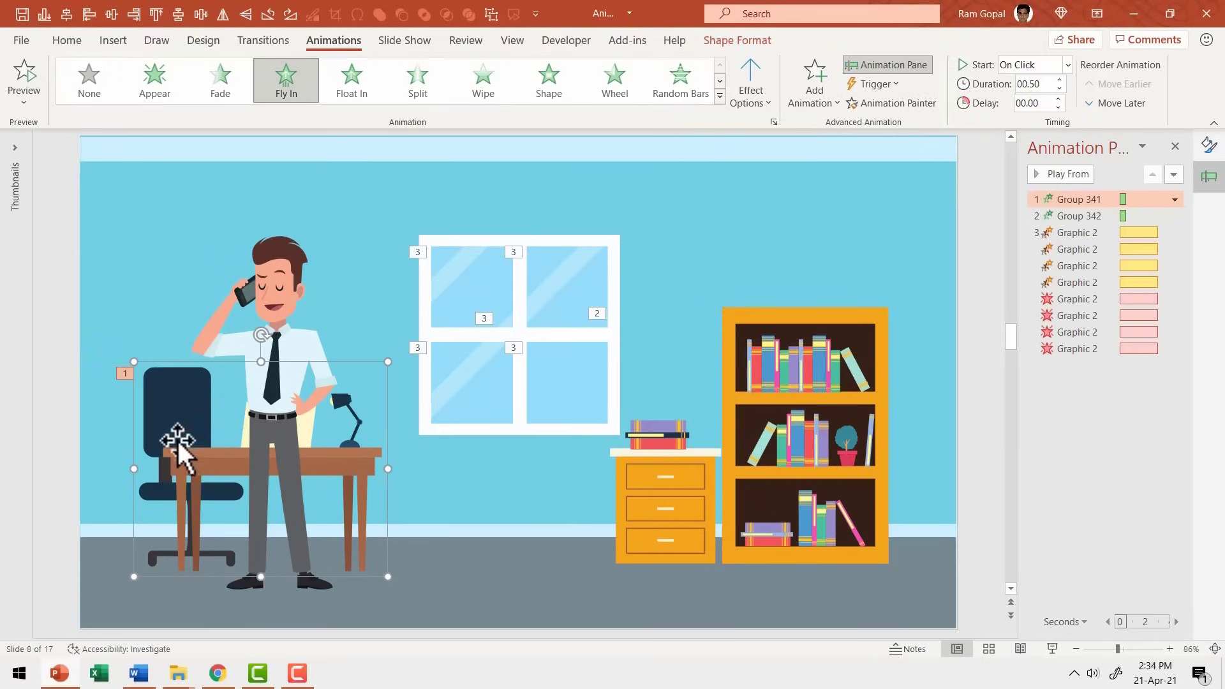
mouse_move(175, 433)
left_mouse_down()
mouse_move(41, 430)
mouse_move(186, 430)
mouse_move(169, 437)
left_mouse_up()
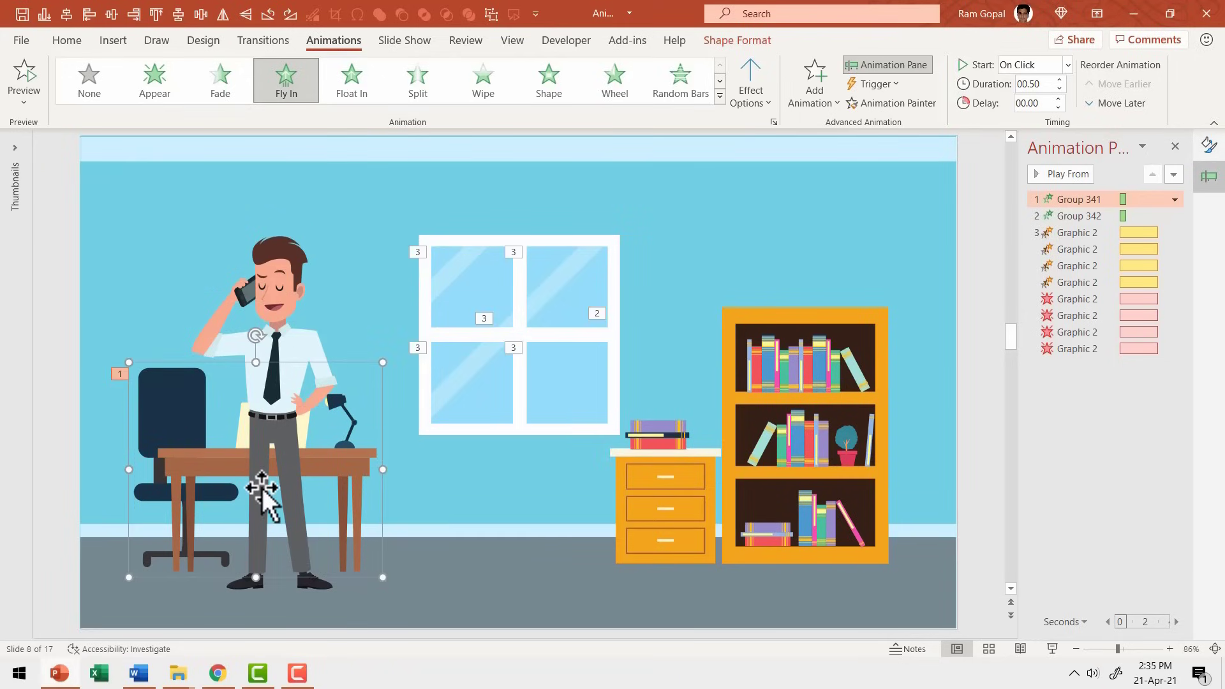
left_click_drag(797, 397, 833, 421)
left_click(837, 610)
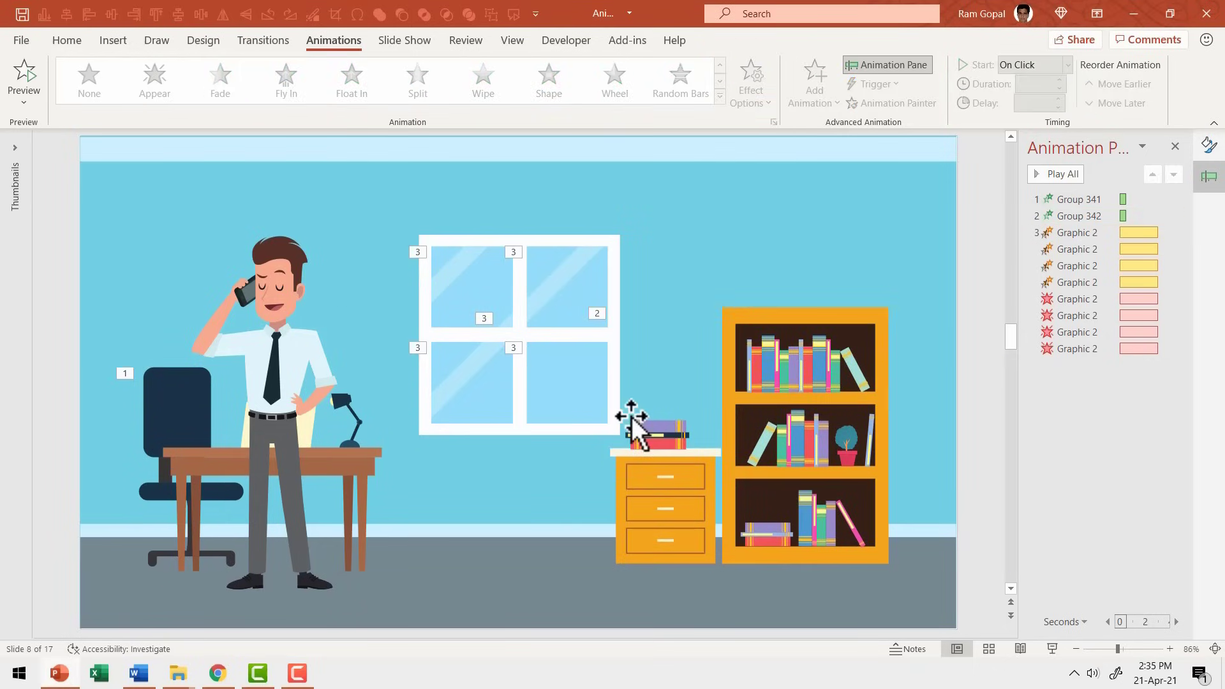
Apply an Object Color emphasis to the bottom-right window pane and pick its colour
left_click(573, 370)
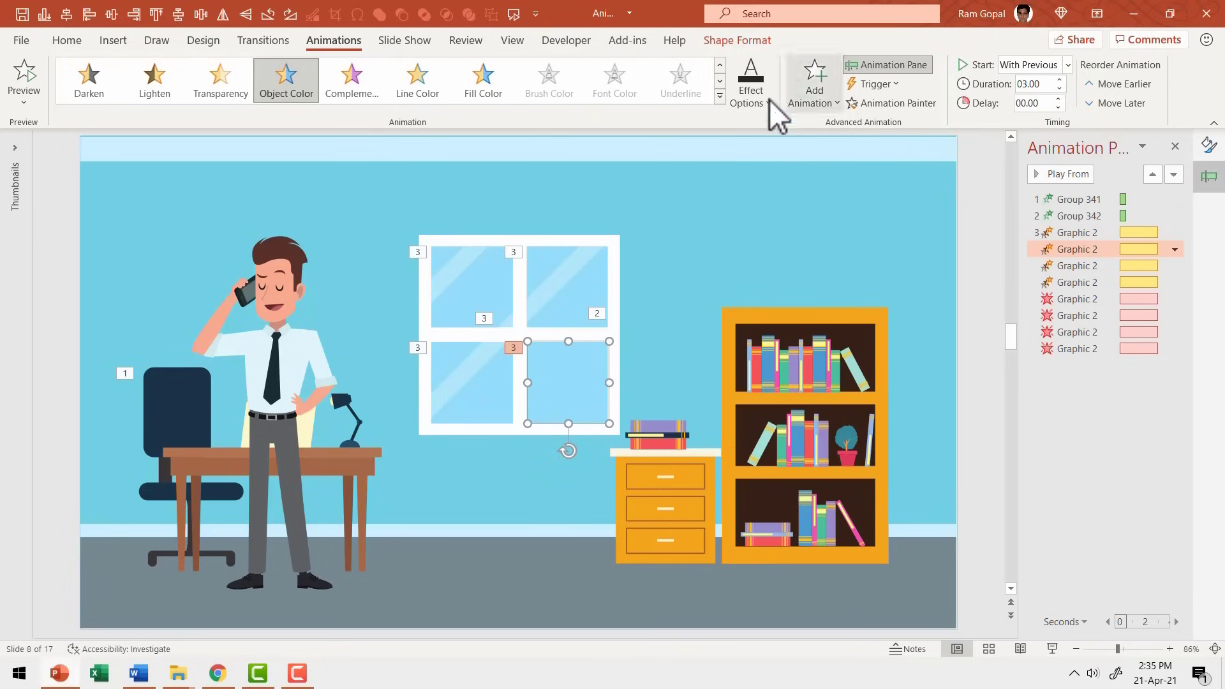
left_click(719, 96)
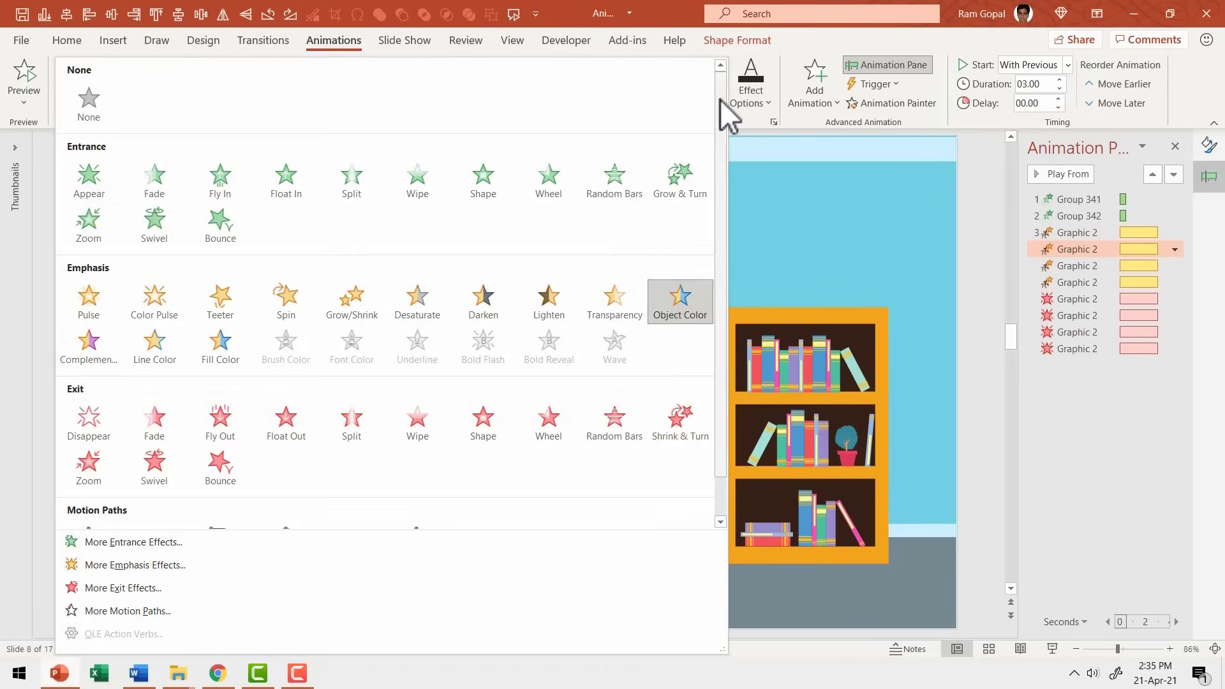
left_click(676, 312)
left_click(751, 89)
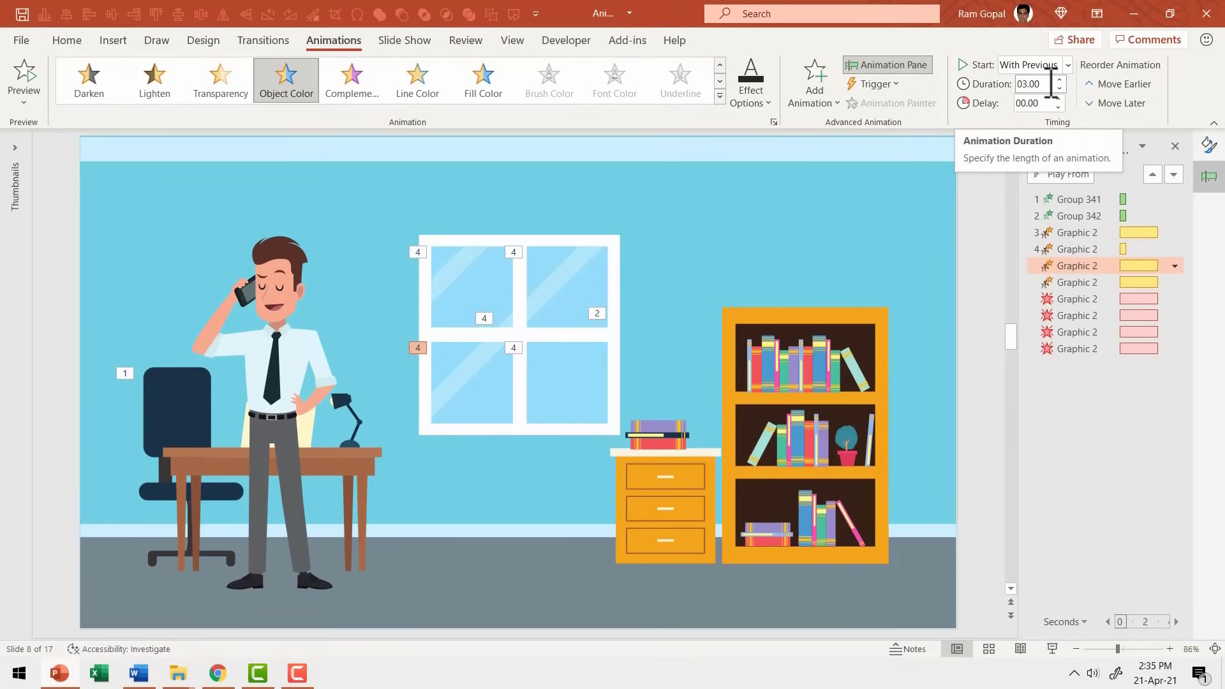
Select the top-right window pane and close the downloads bar
left_click(557, 278)
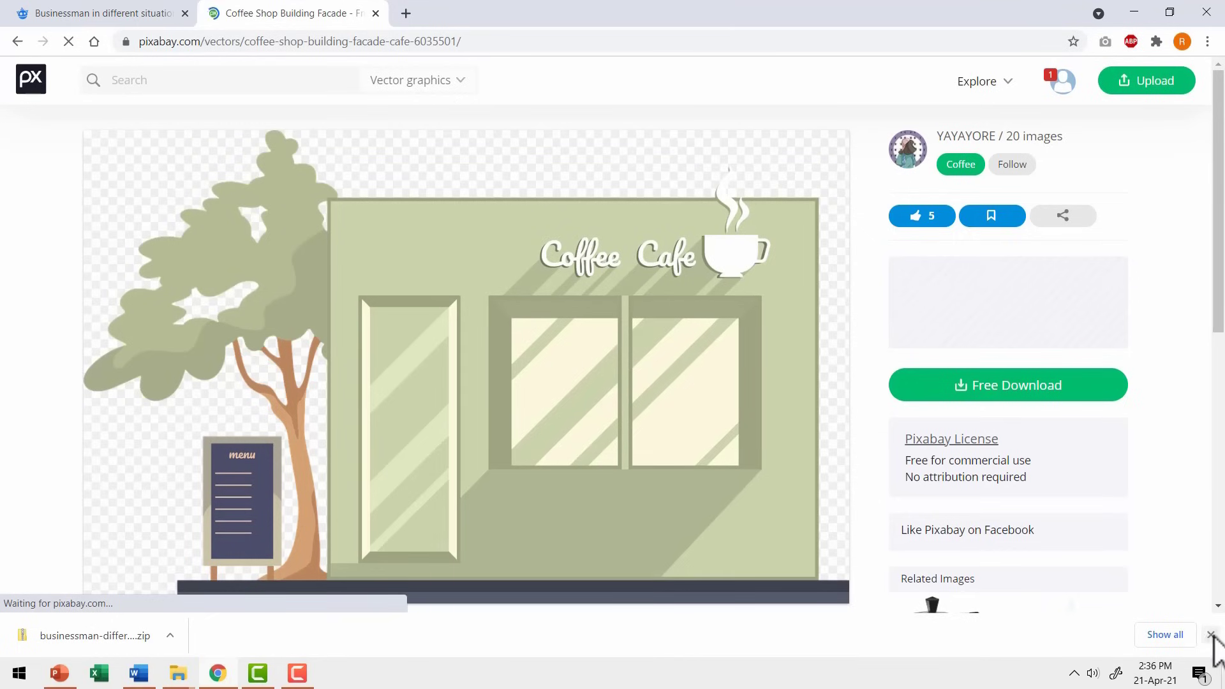
left_click(1210, 635)
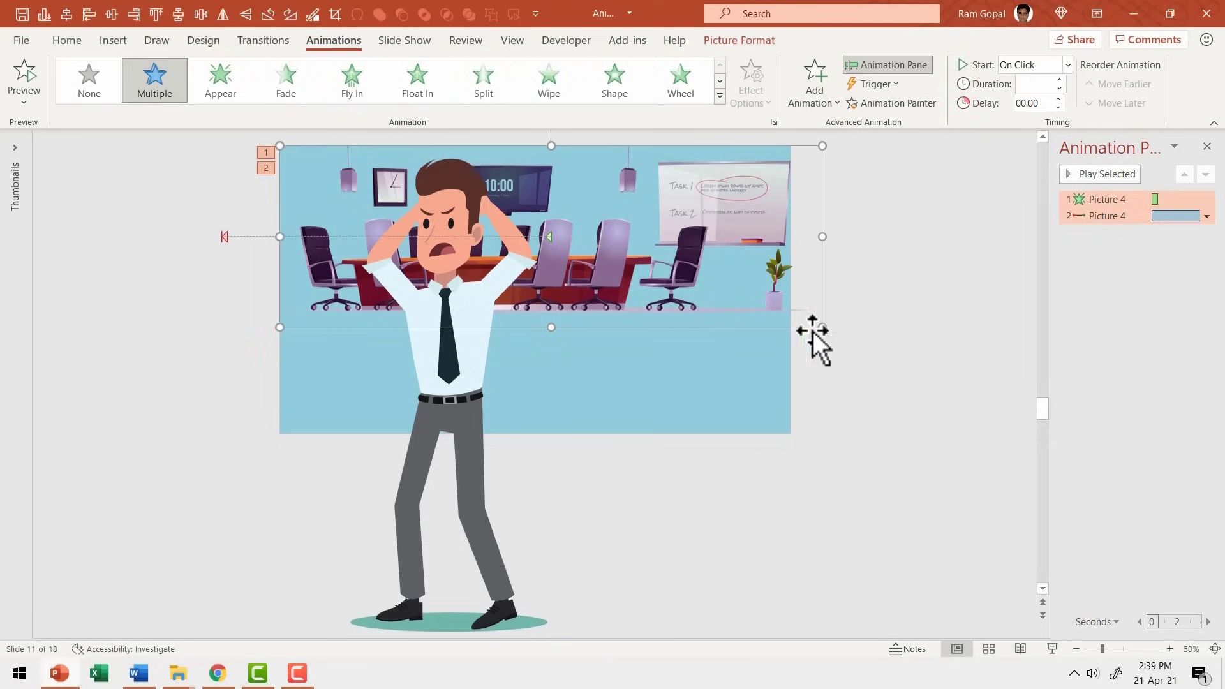
Enlarge the meeting-room picture and give it a leftward Lines motion with Auto-reverse
left_click_drag(823, 328, 1045, 452)
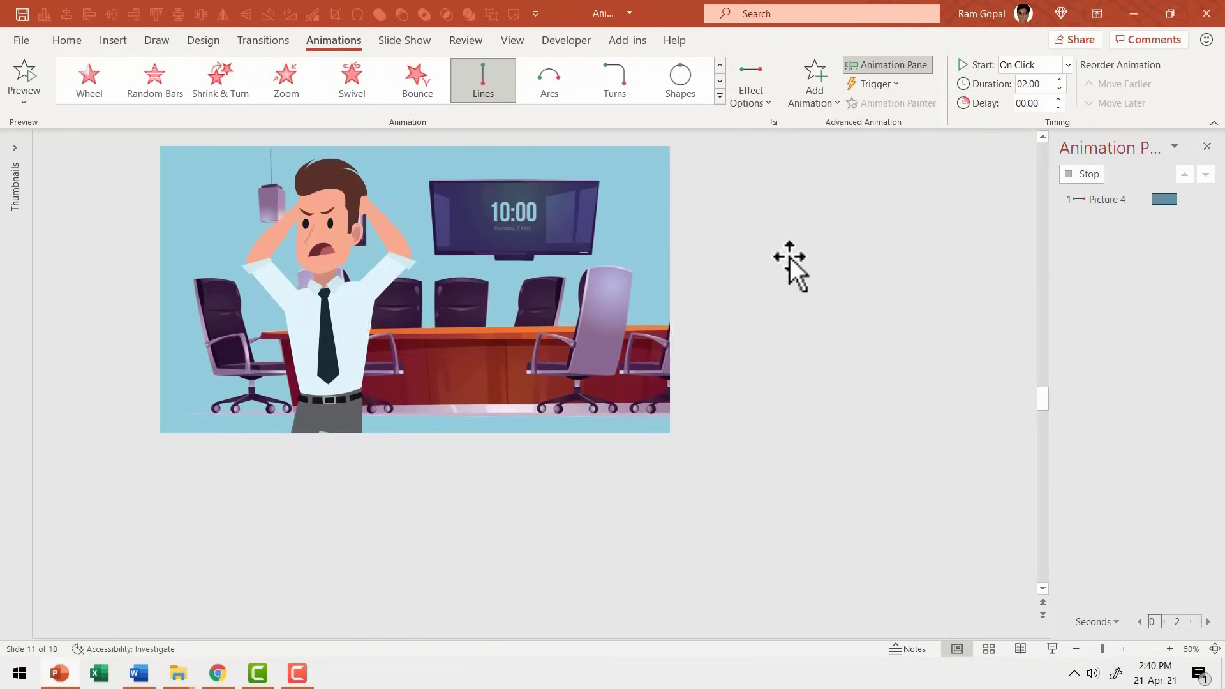
left_click(751, 87)
left_click(792, 198)
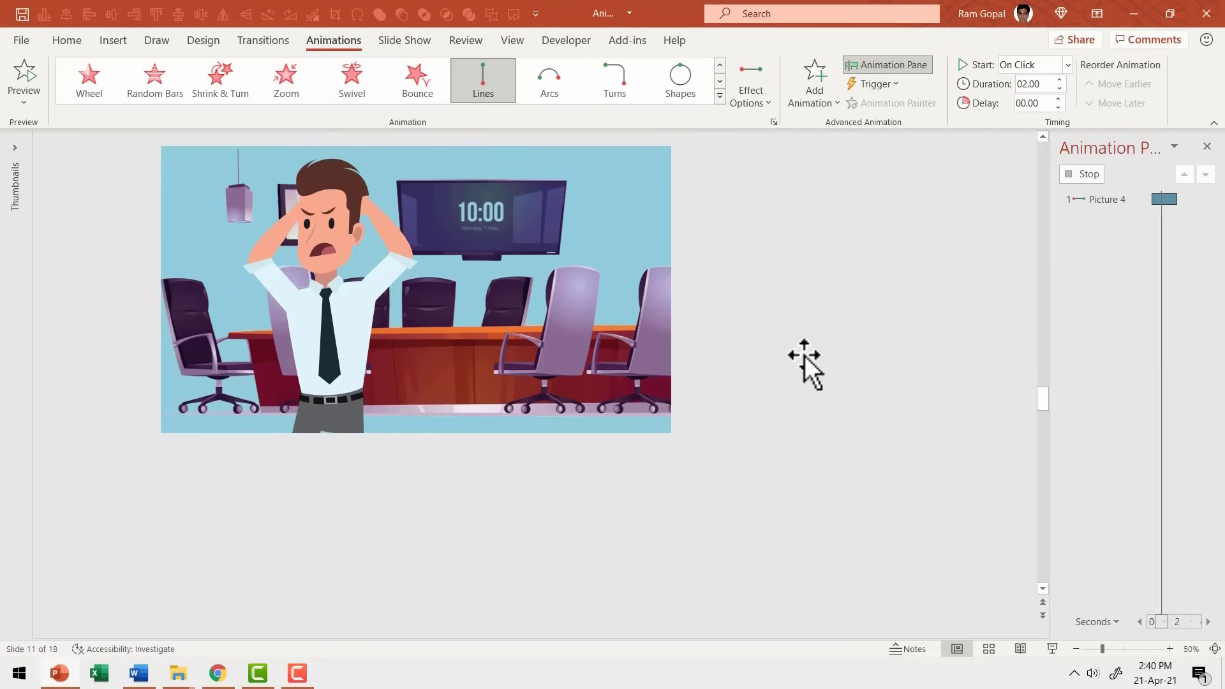
left_click(1206, 199)
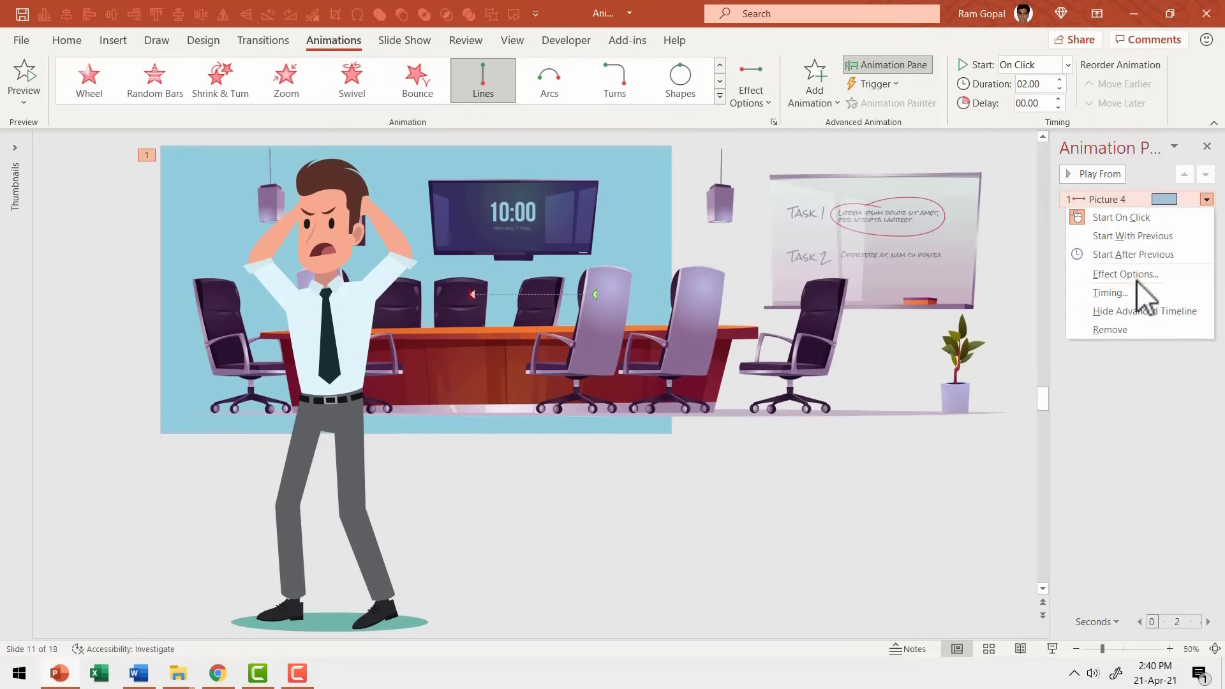
left_click(1142, 279)
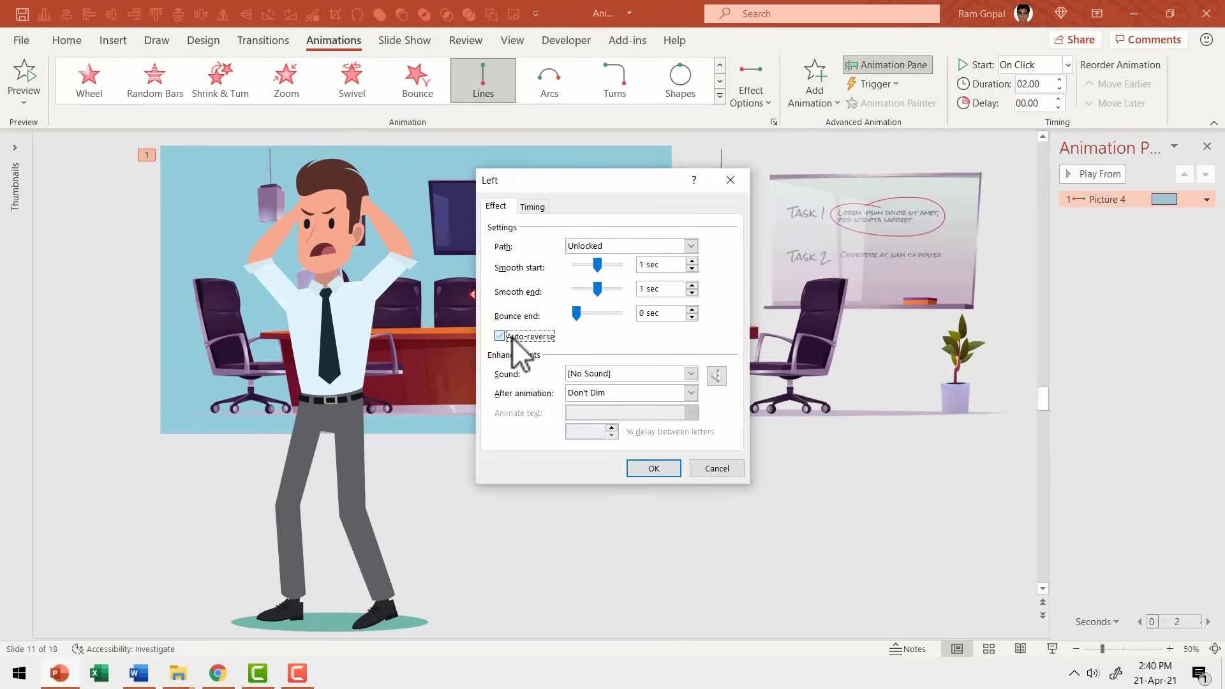
left_click(511, 337)
left_click(653, 468)
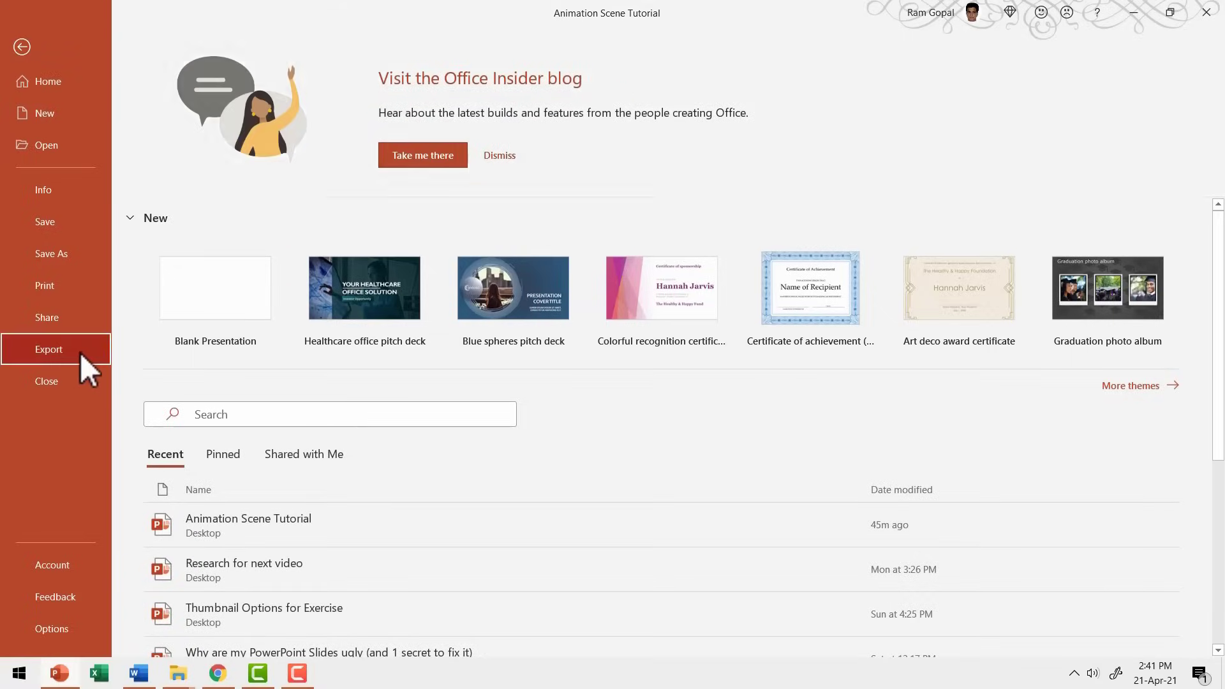
Go to Export and choose Create a Video
left_click(83, 369)
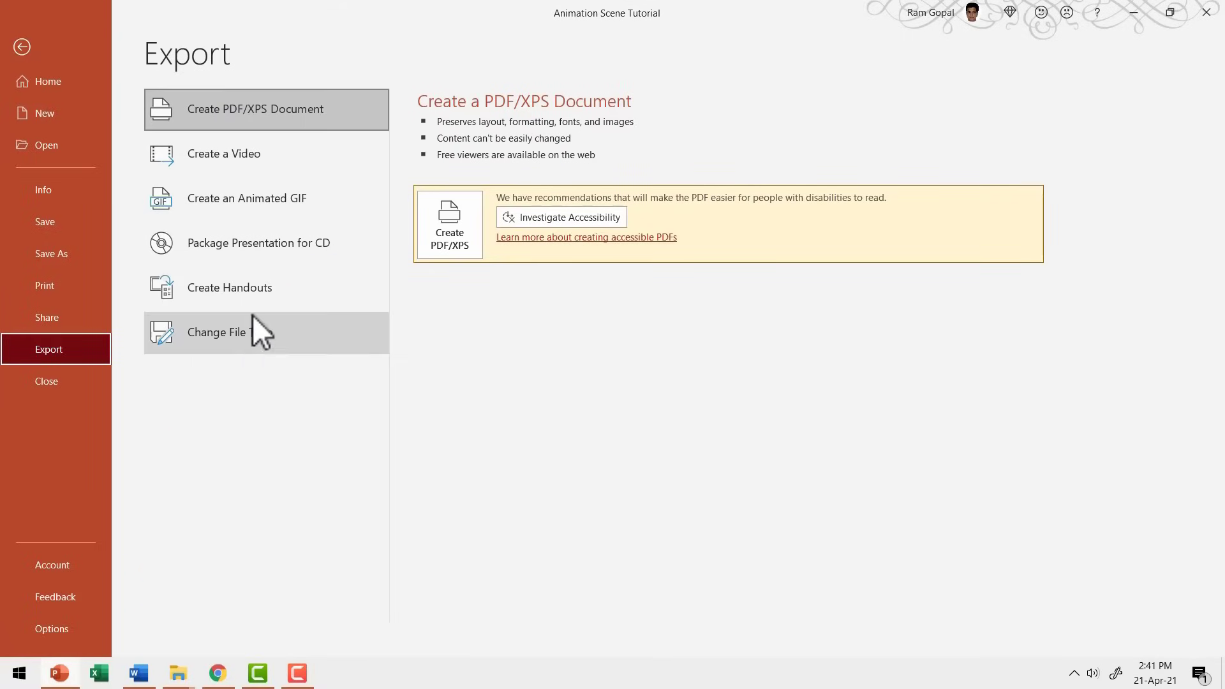
left_click(247, 163)
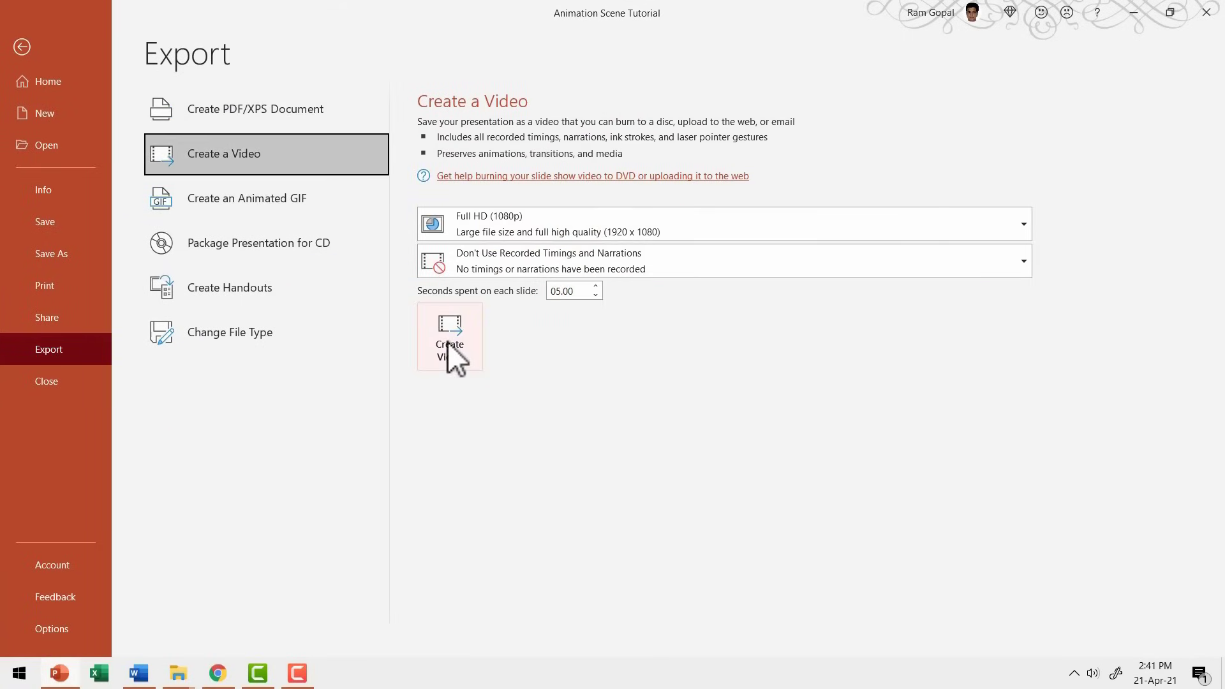